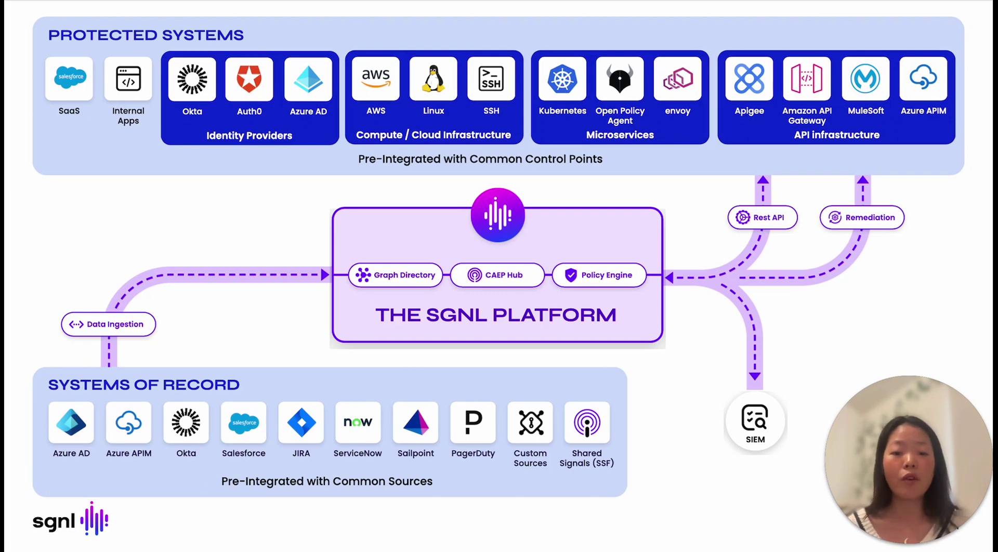
key(Right)
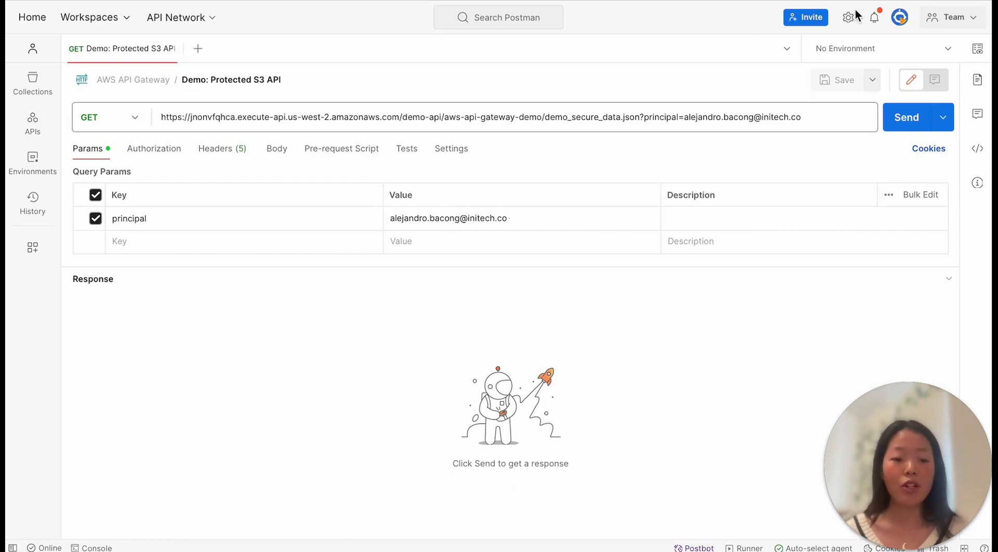
- Send the Demo: Protected S3 API GET request for the principal and read through the whole JSON response
click(901, 125)
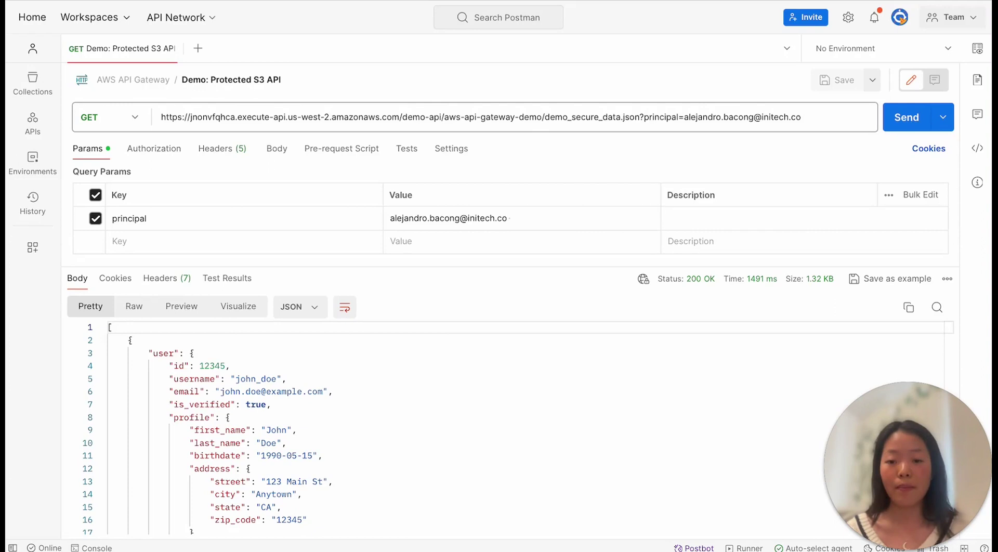
scroll(669, 411, down, 5)
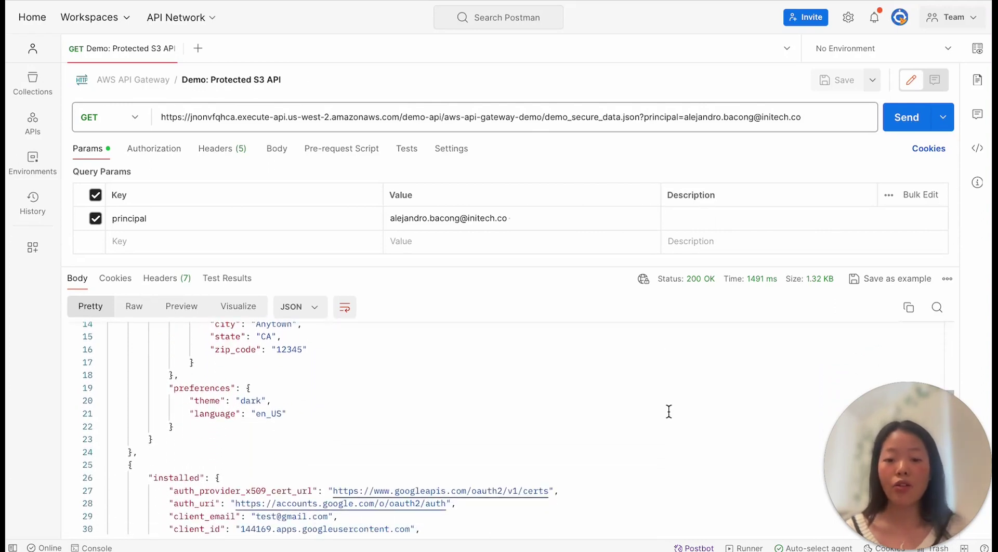
scroll(669, 411, down, 4)
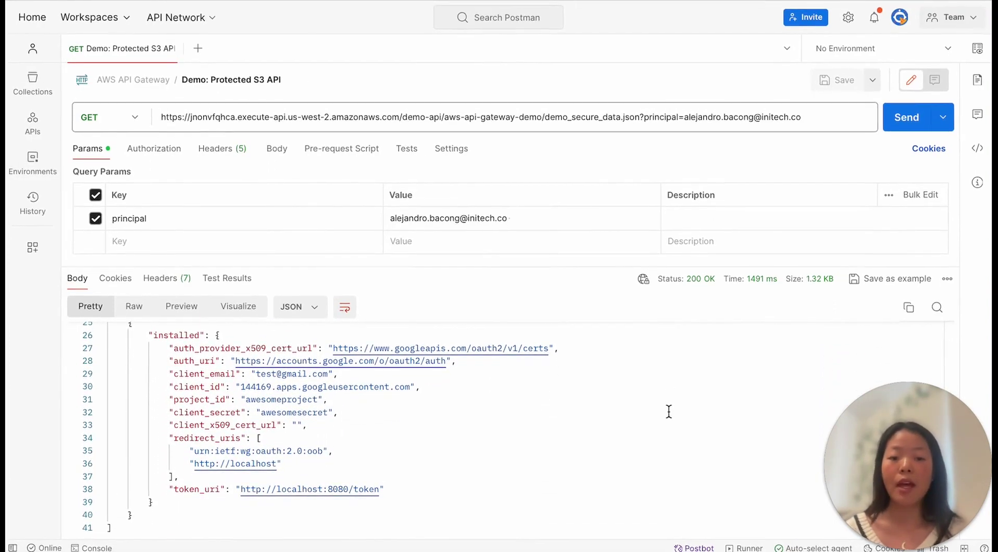
scroll(669, 411, up, 8)
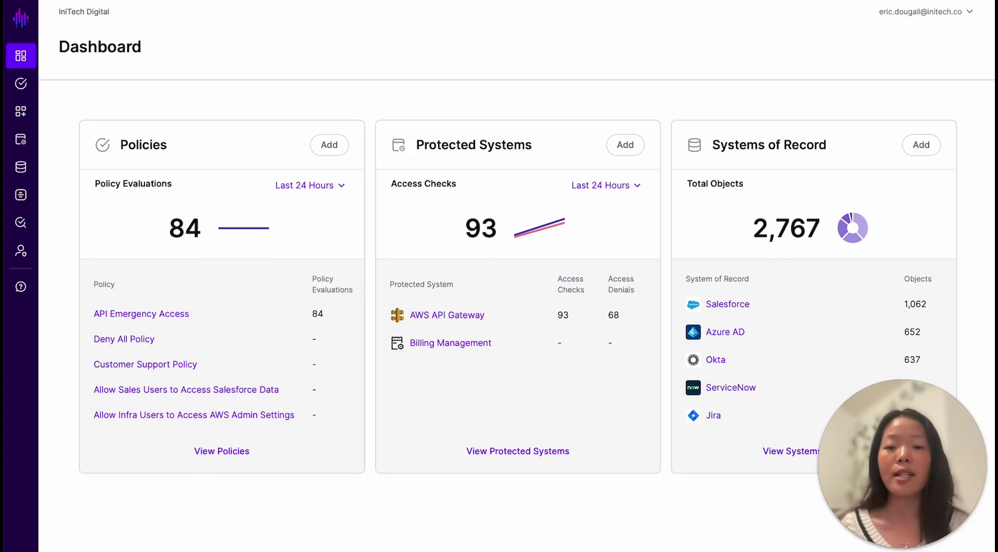
- Open the API Emergency Access policy and view the plain-language preview of its current version
click(24, 88)
click(116, 400)
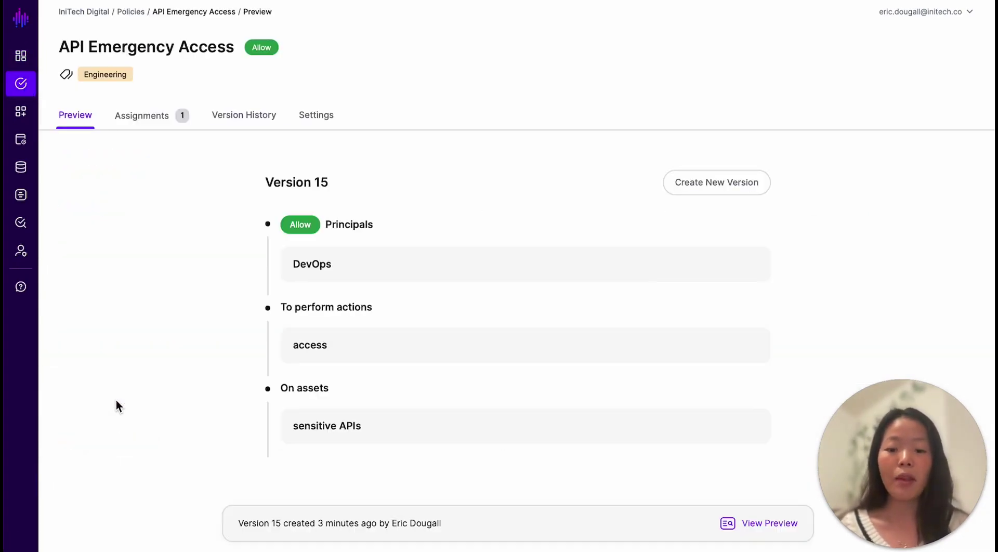
click(742, 523)
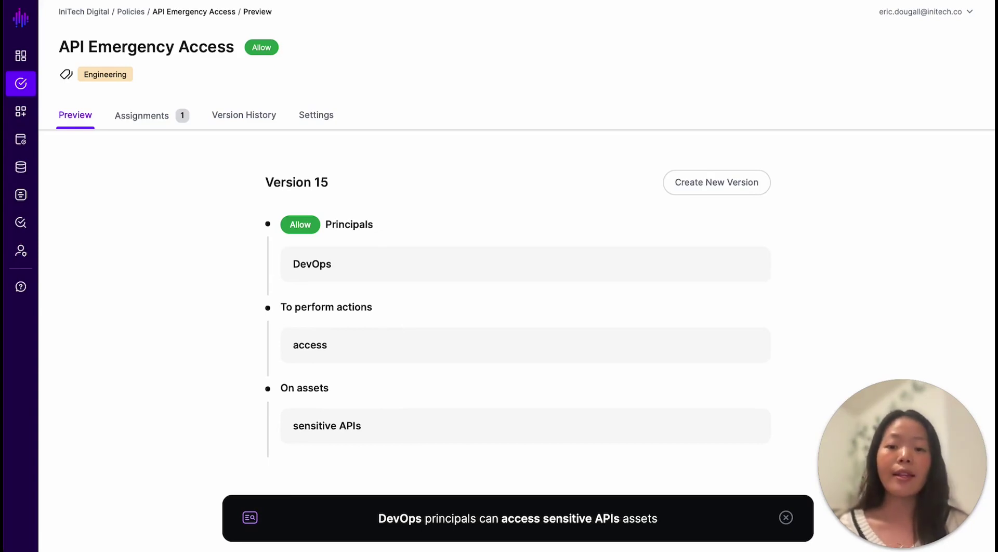
- Open the access service logs and inspect the details of the most recent entry
click(21, 195)
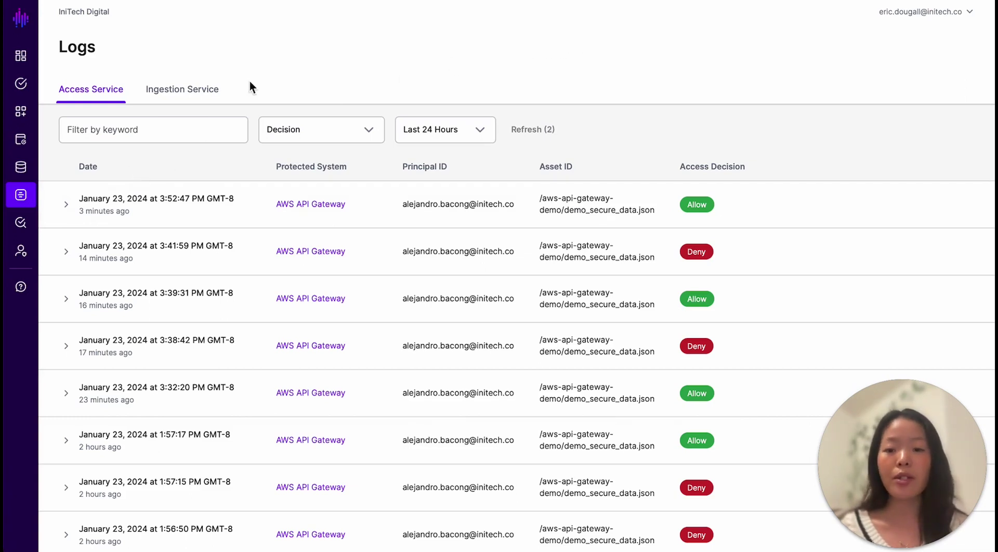
click(67, 209)
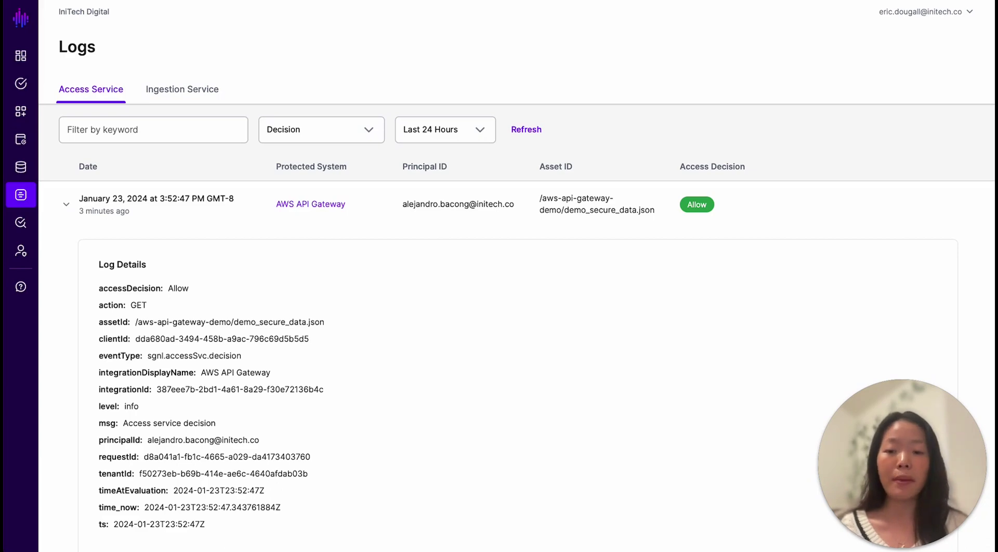
click(61, 209)
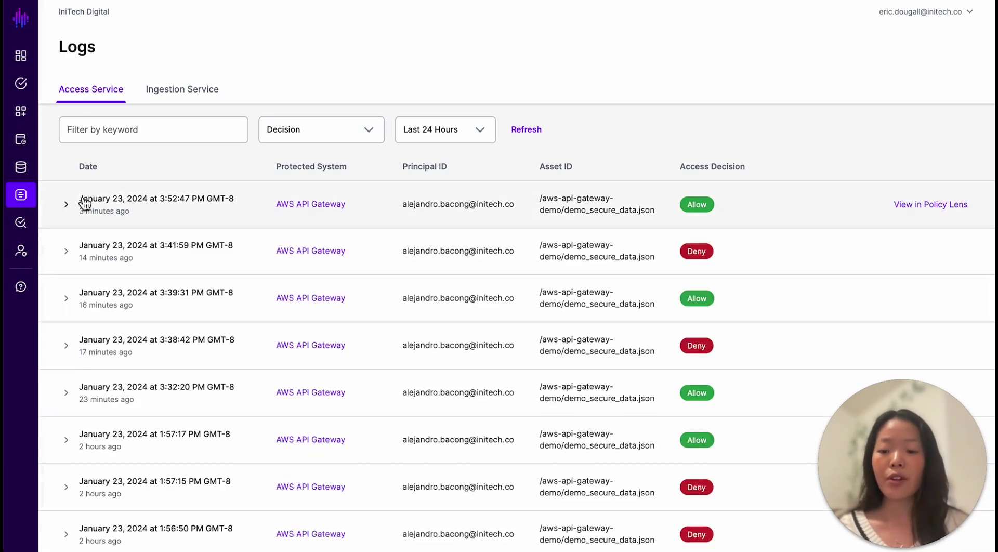
- Filter the access service logs by the principal's e-mail address and refresh the list
click(176, 136)
key(ctrl+v)
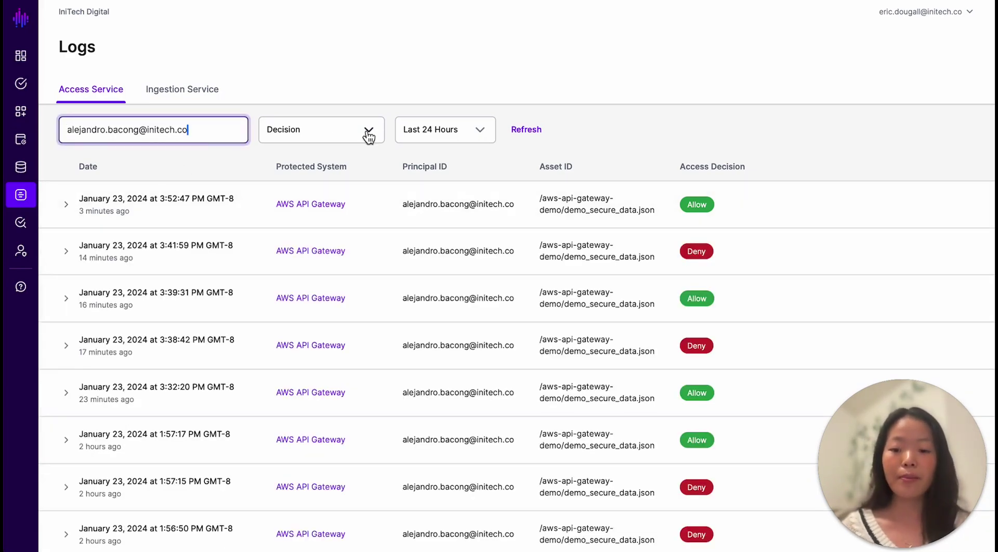
click(527, 129)
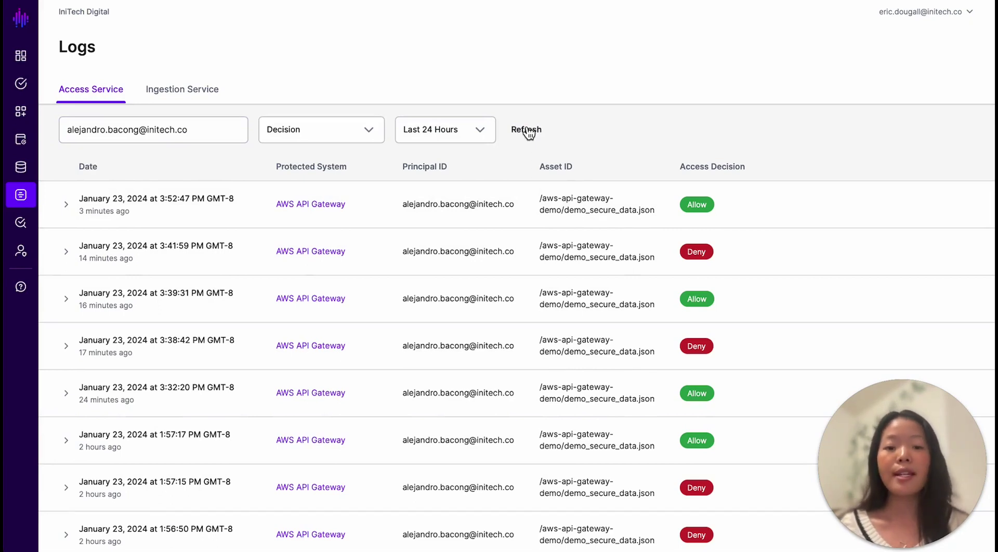
- Inspect the details of the newest filtered log entry and view the list of systems of record
click(66, 208)
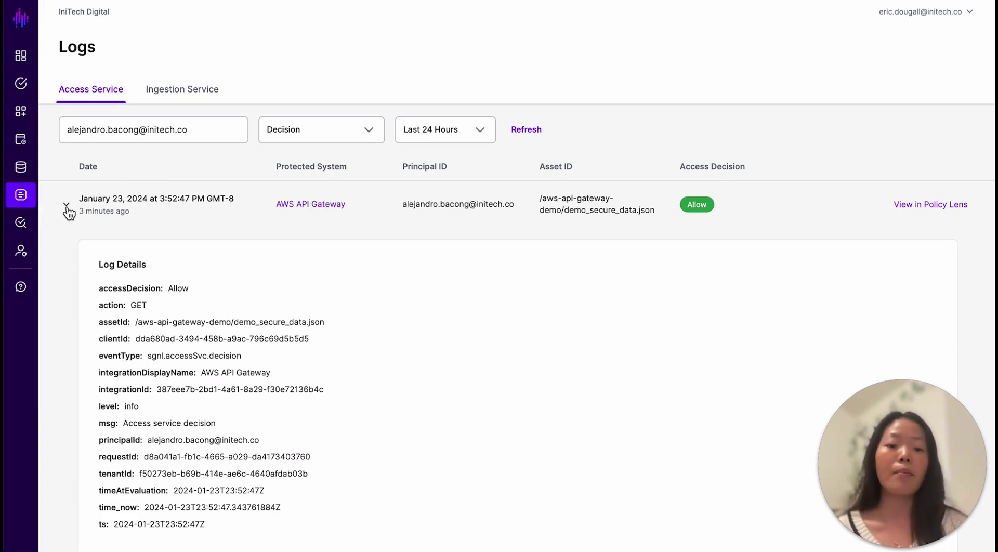
click(66, 207)
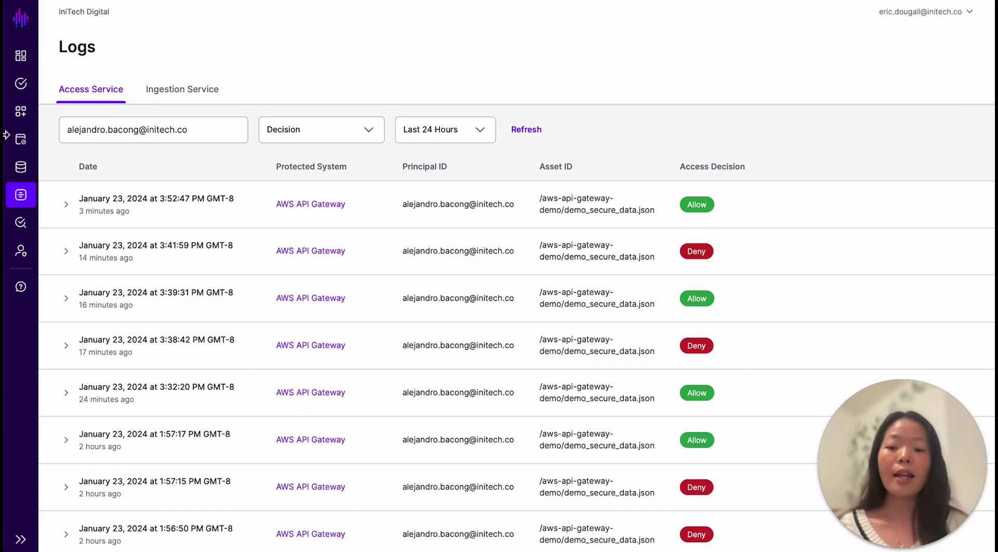
click(26, 165)
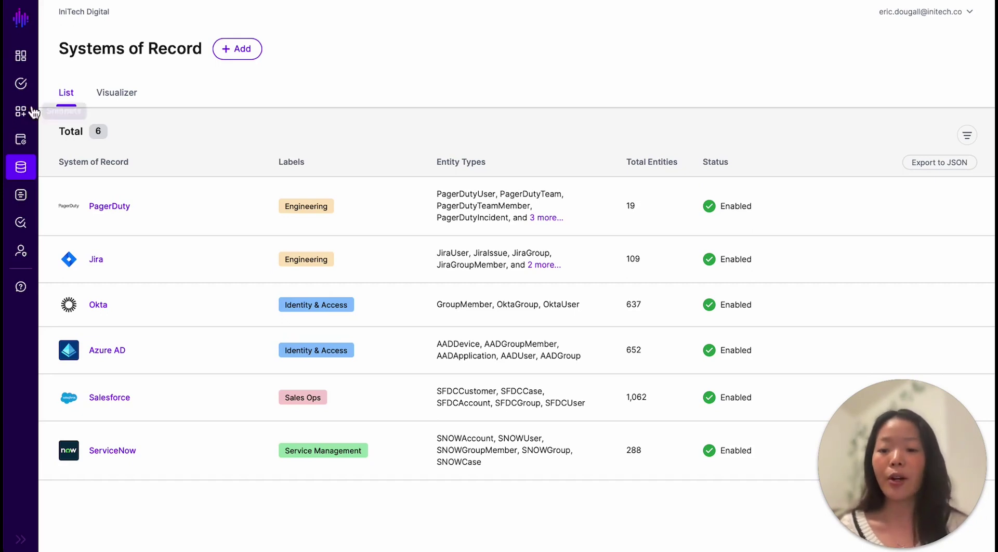
- Create and save a new version of the API Emergency Access policy with the on-call condition added, reviewing that condition's details
click(21, 84)
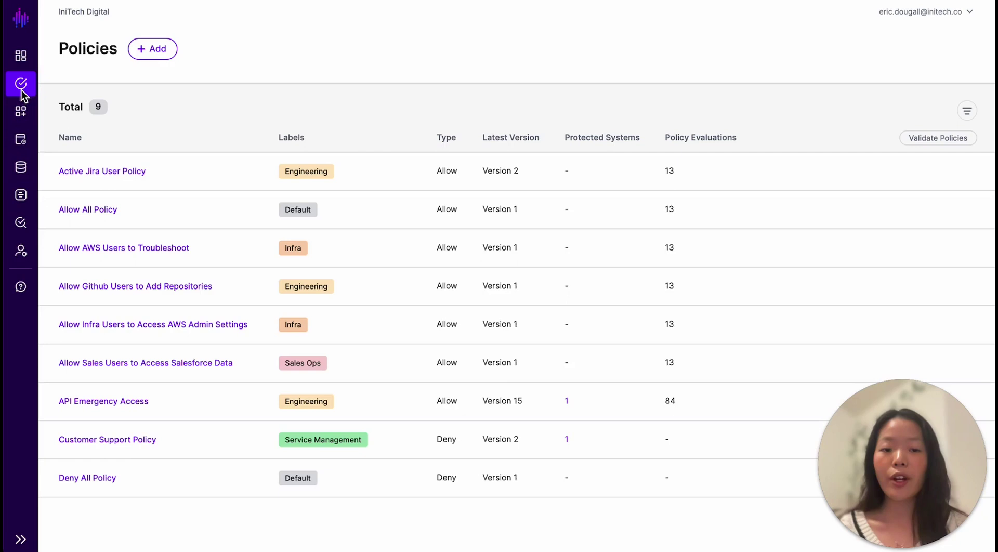
click(125, 401)
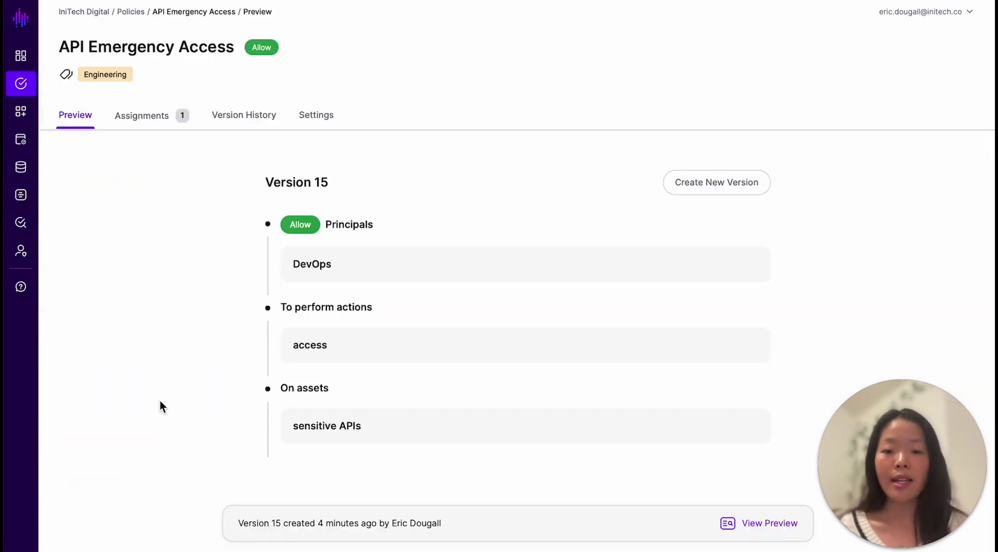
click(701, 182)
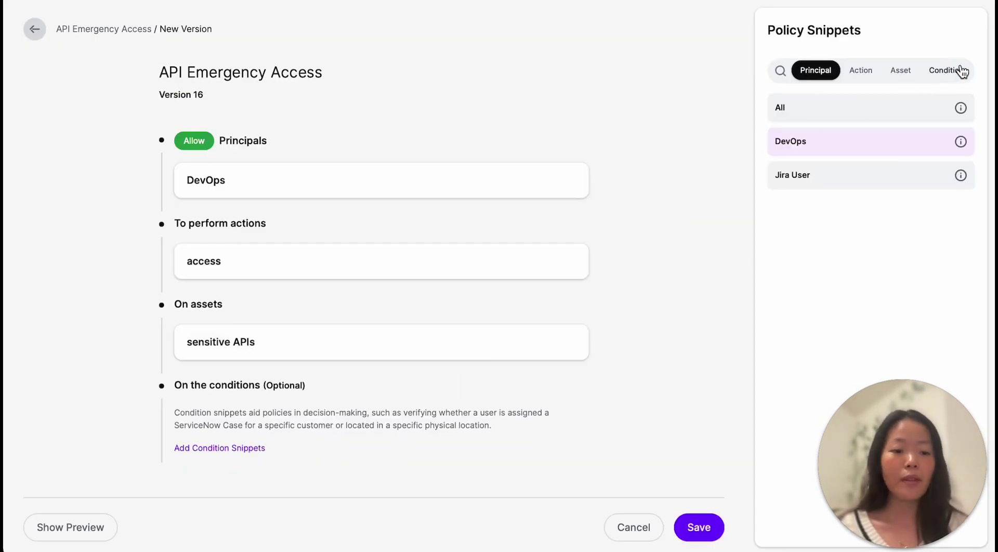
click(958, 70)
click(880, 150)
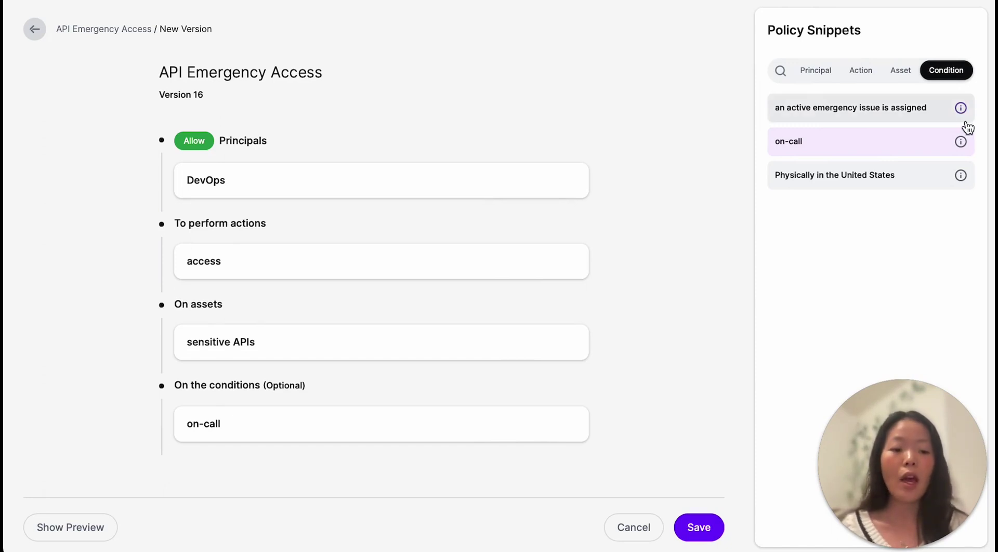
click(961, 142)
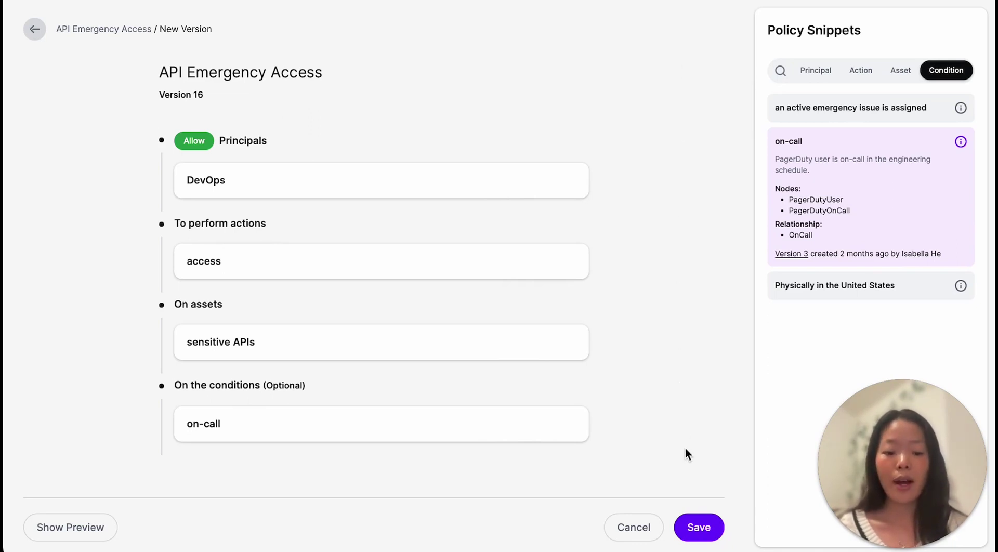
click(702, 527)
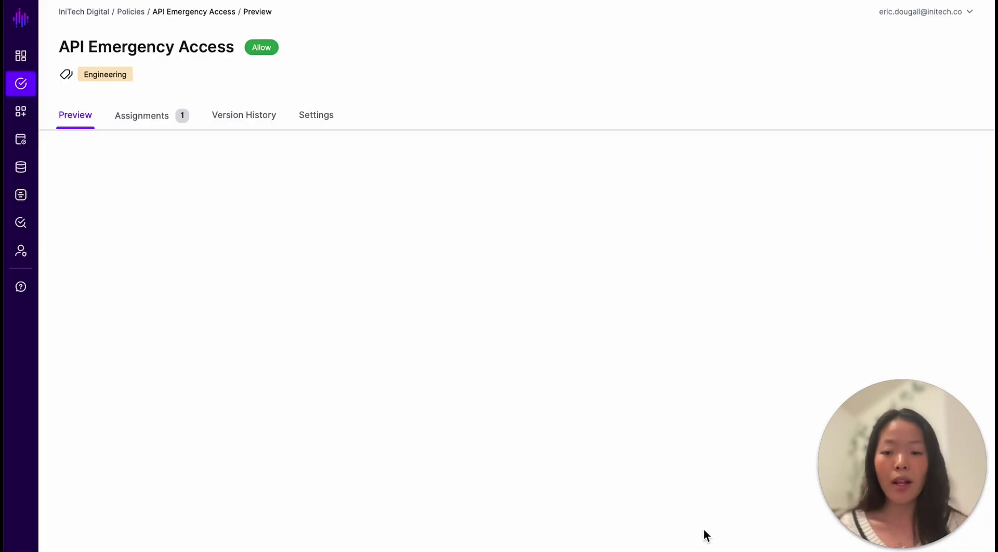
- Update the API Emergency Access policy assigned to AWS API Gateway to version 16, and resend the protected S3 API request in Postman
click(22, 141)
click(146, 218)
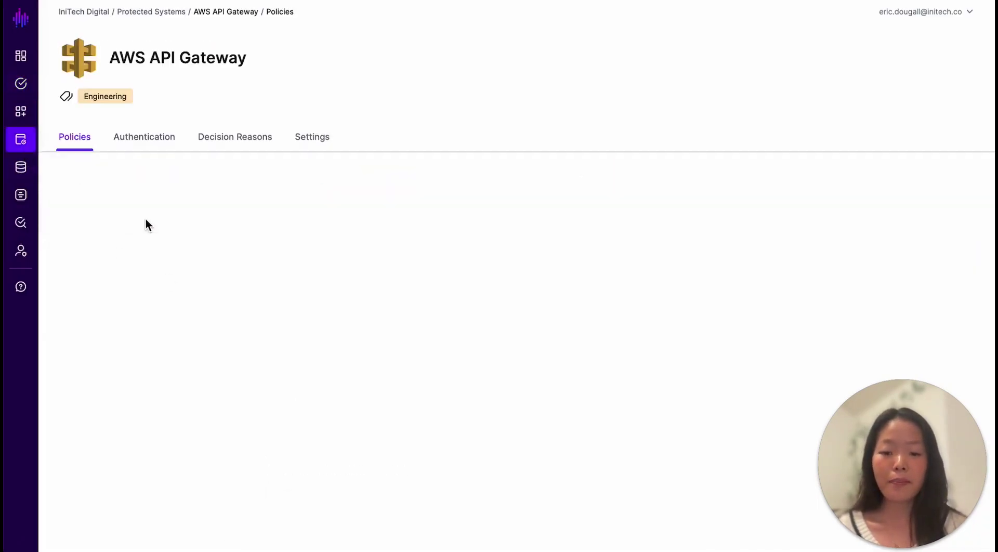
click(610, 237)
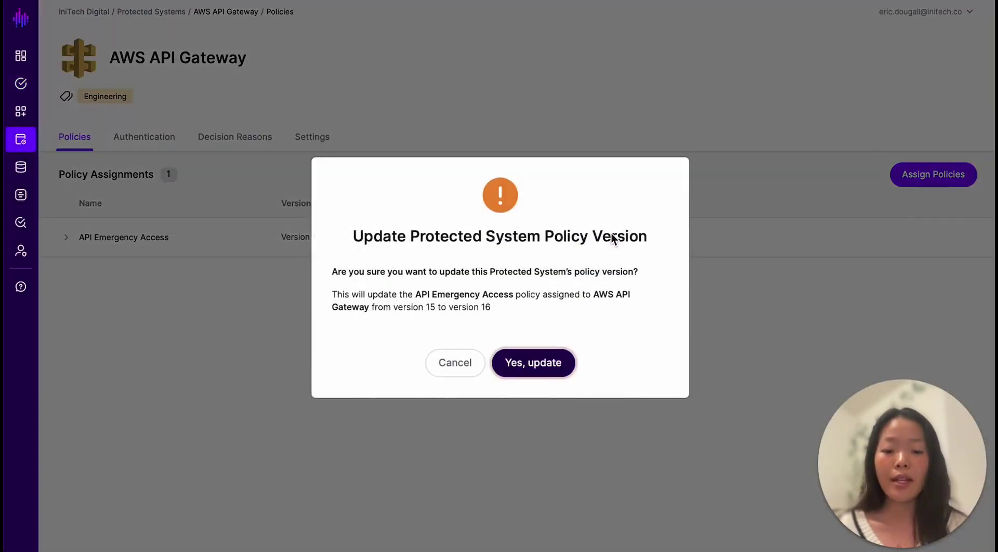
click(549, 372)
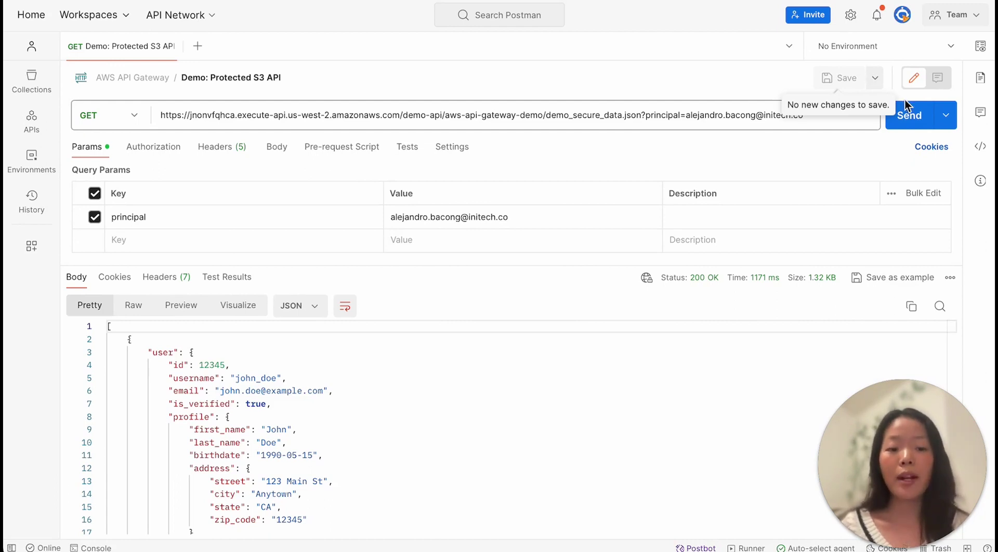
click(910, 116)
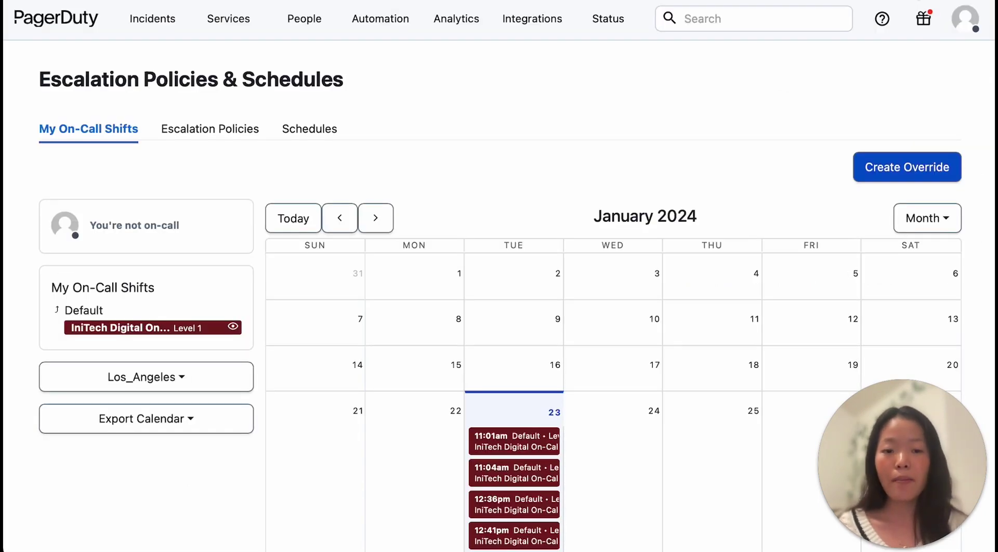
- Switch to PagerDuty and create an override on the IniTech Digital On-Call Schedule that gives the shift to the API request's principal
click(302, 131)
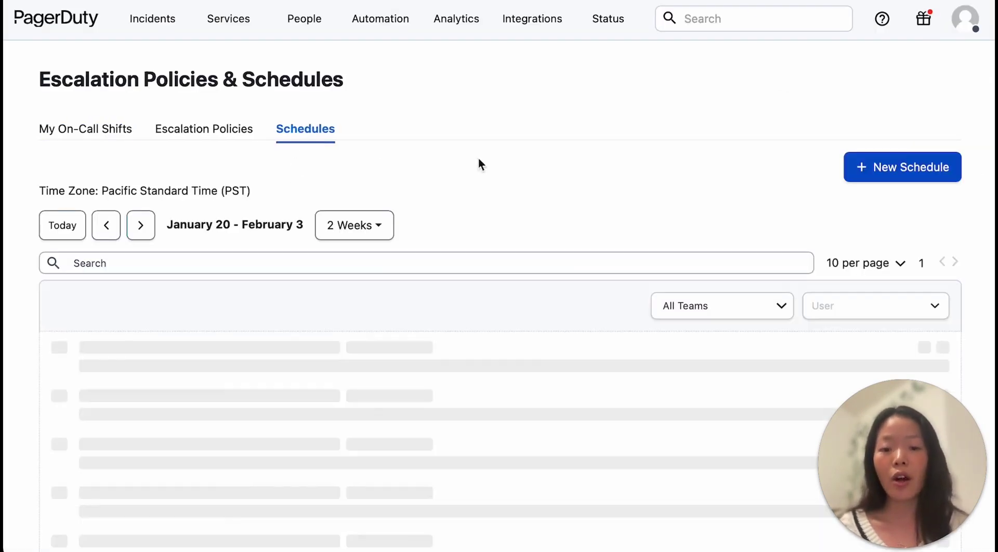
scroll(705, 248, down, 3)
click(933, 268)
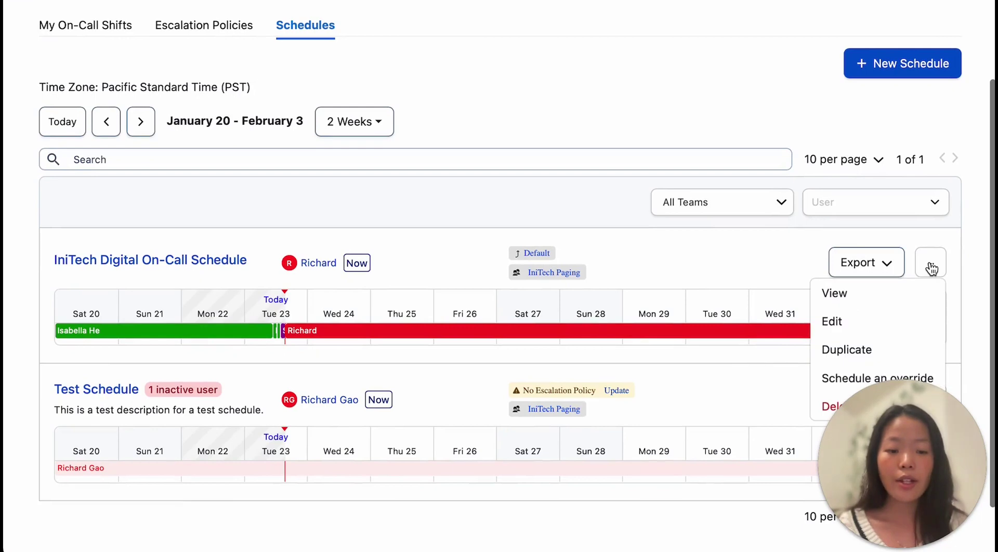
click(835, 378)
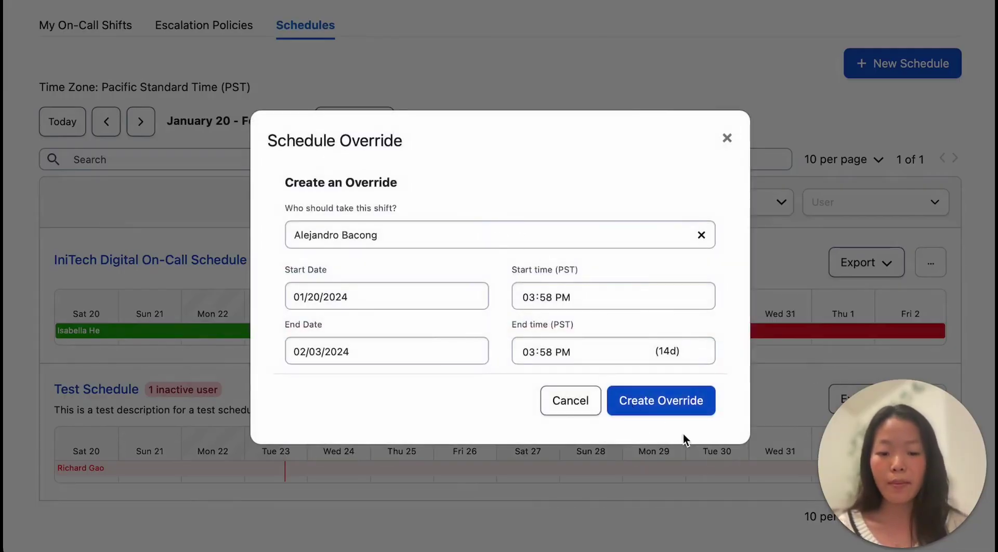
click(675, 411)
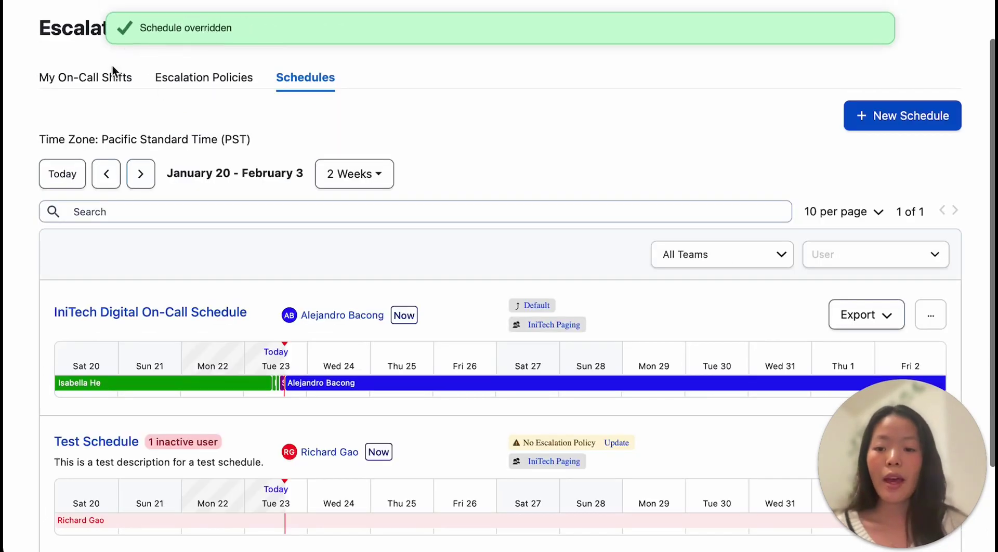
- Check the on-call status in the personal shifts view, and switch to Postman to resend the protected S3 API request
click(108, 76)
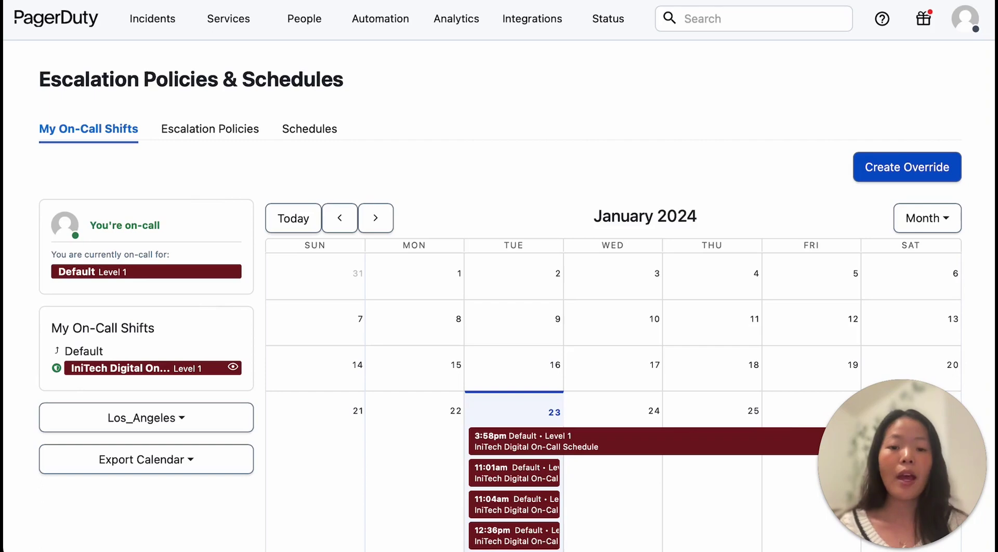
key(super+Tab)
click(918, 116)
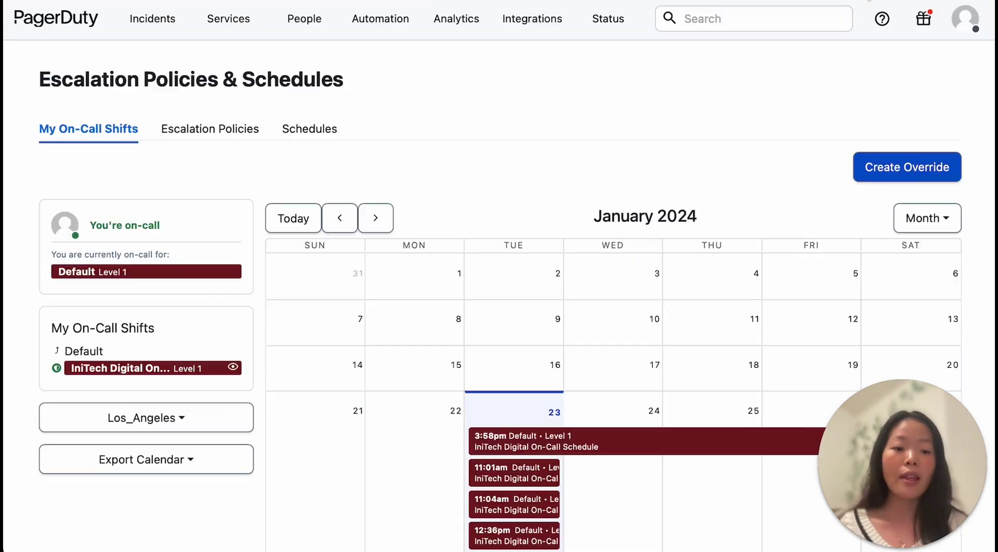
- Create an override on the IniTech Digital On-Call Schedule that hands the shift from the API request's principal to another user
click(330, 130)
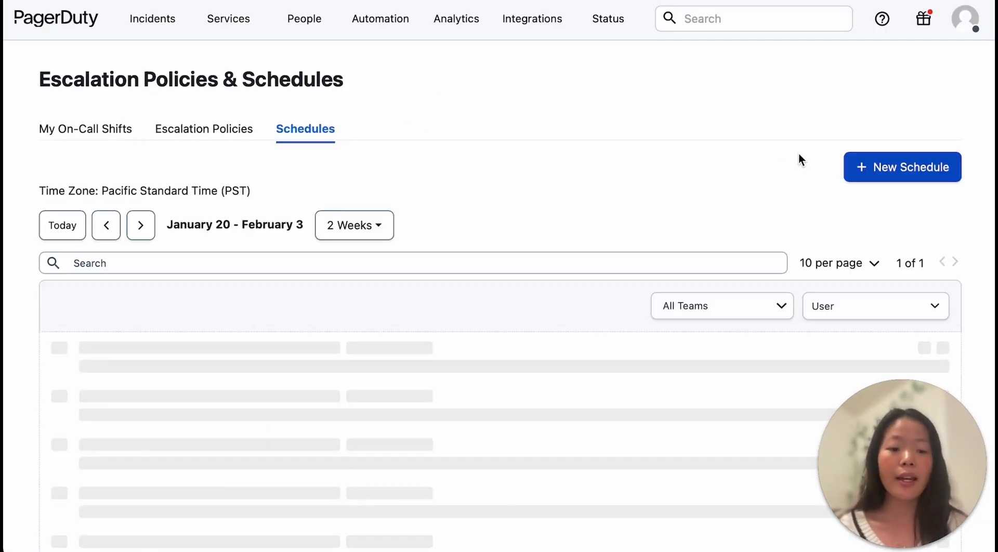
scroll(784, 243, down, 2)
click(935, 309)
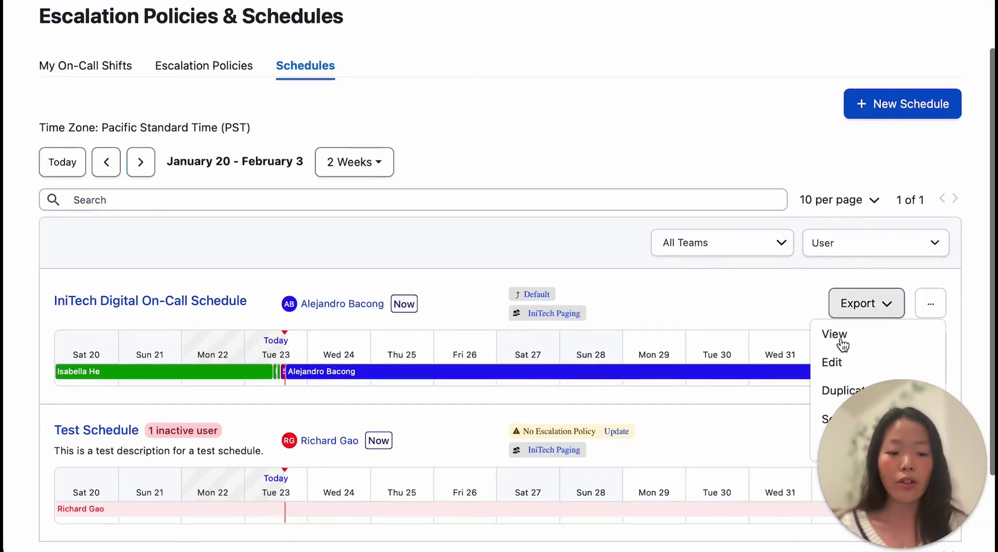
scroll(819, 377, down, 3)
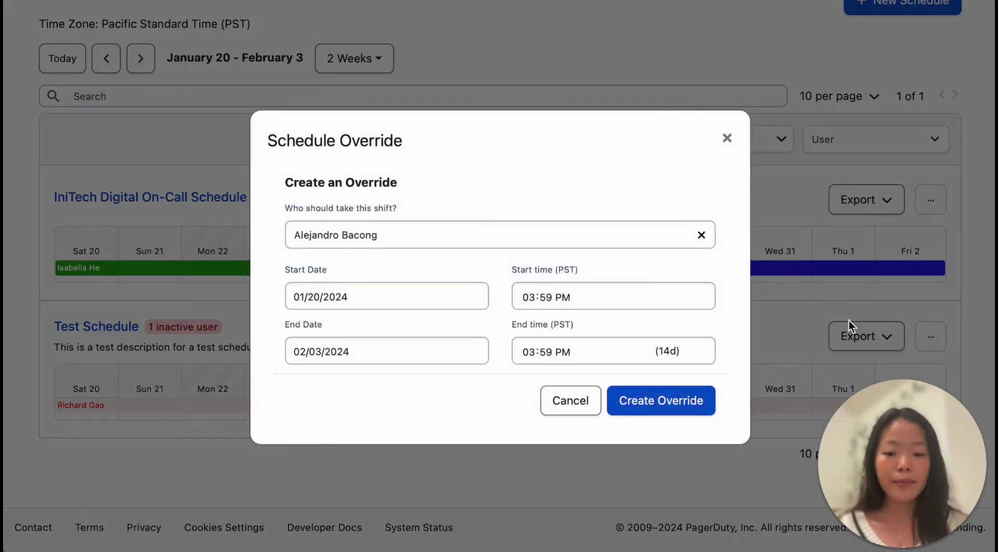
click(575, 247)
click(559, 284)
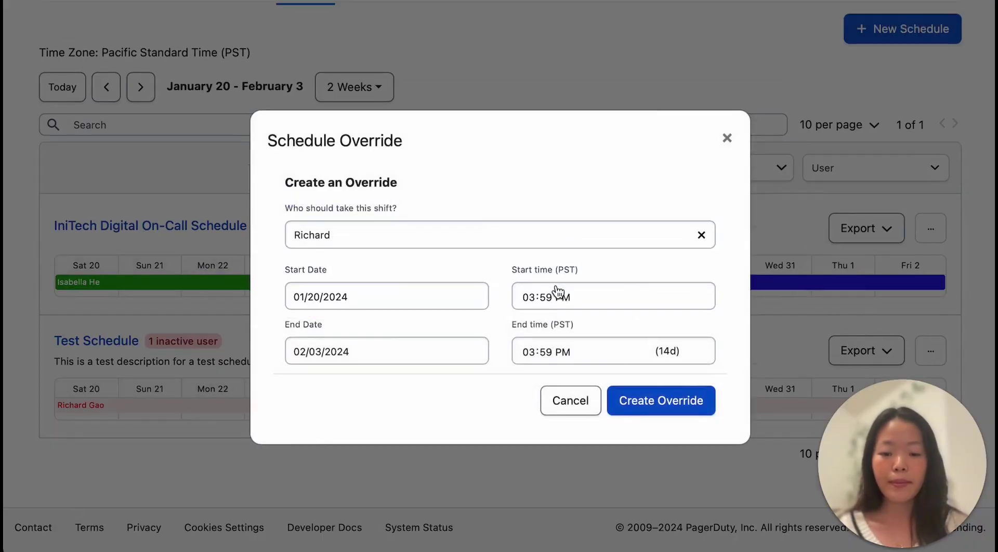
click(670, 410)
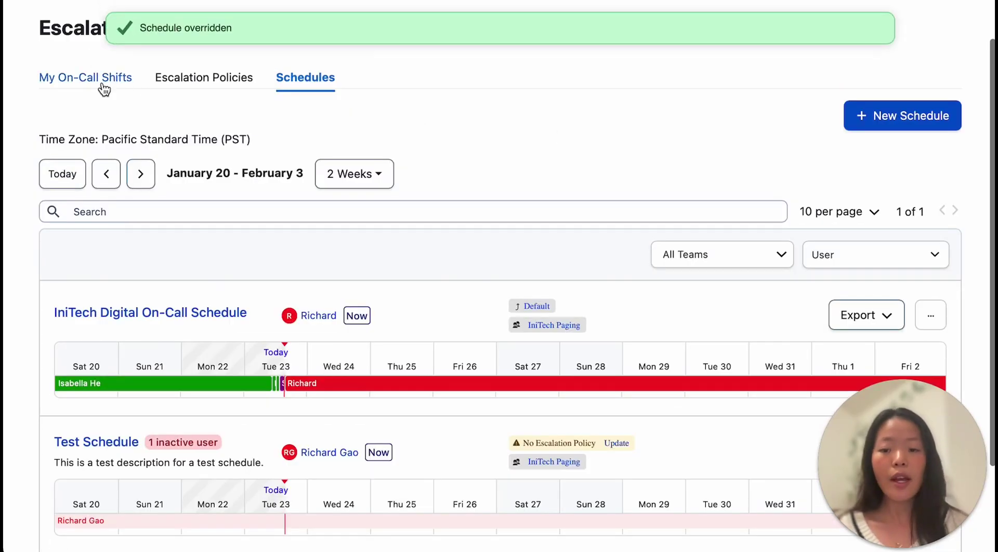
- Review the personal on-call shifts after the handover, and resend the protected S3 API request in Postman
click(101, 79)
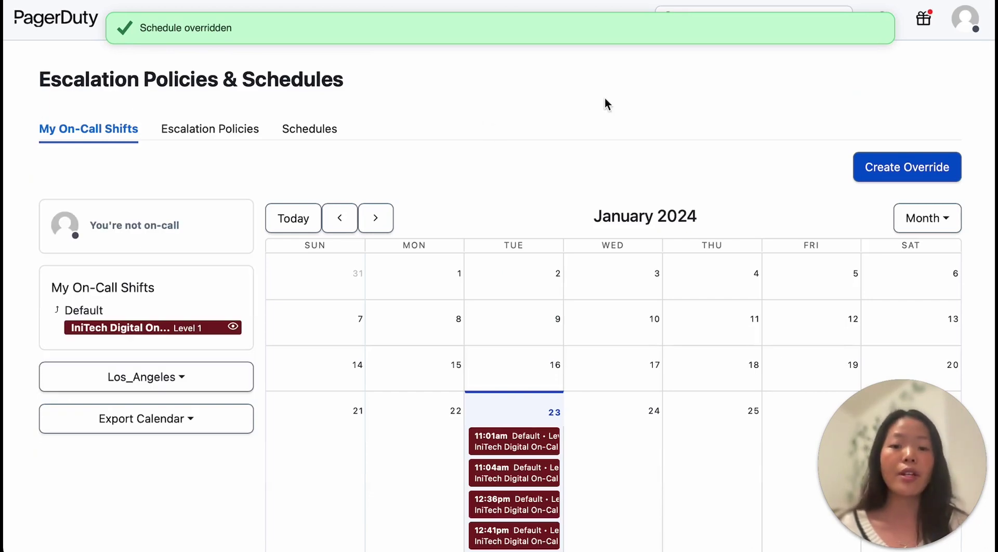
key(super+Tab)
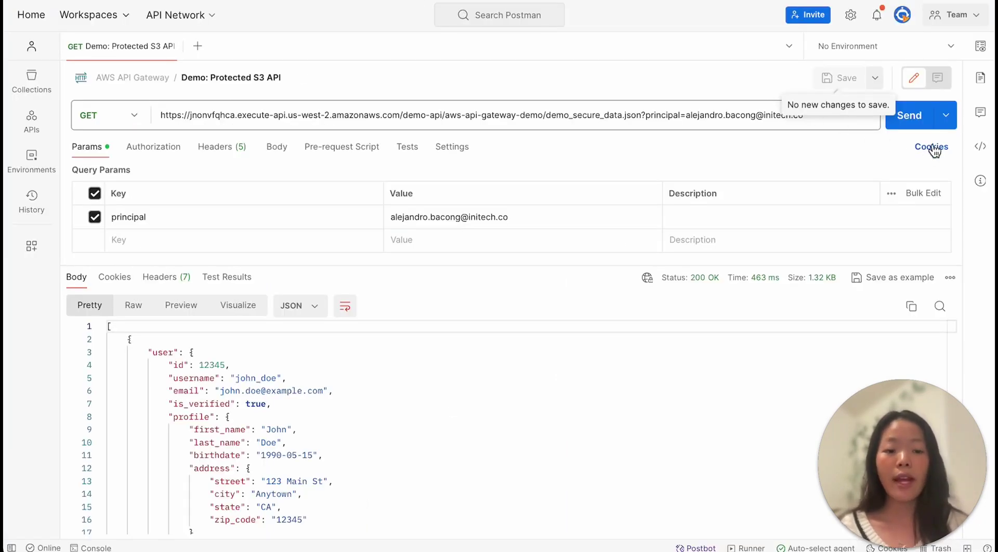
click(913, 121)
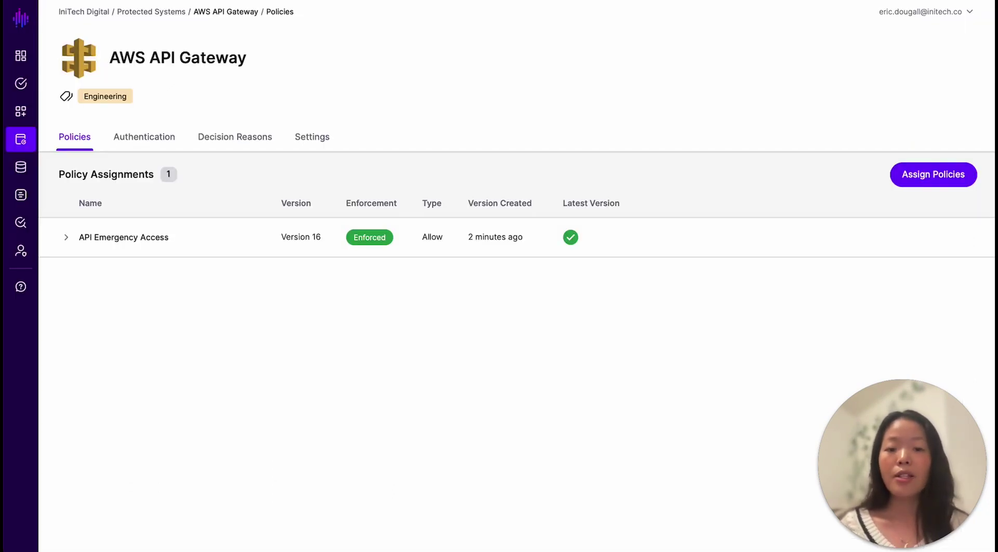
- Switch to SGNL and examine the access service log details of the three most recent AWS API Gateway requests
click(29, 206)
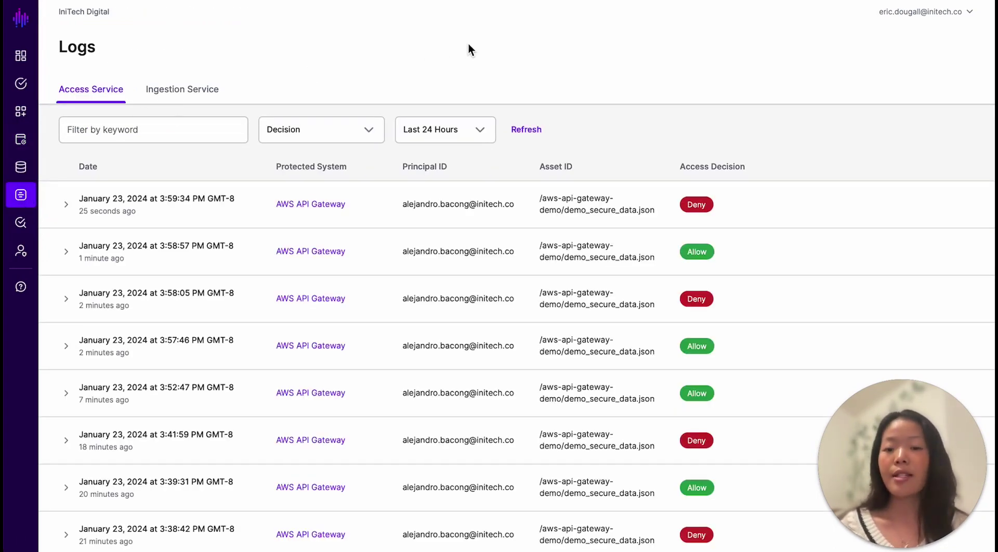
click(66, 300)
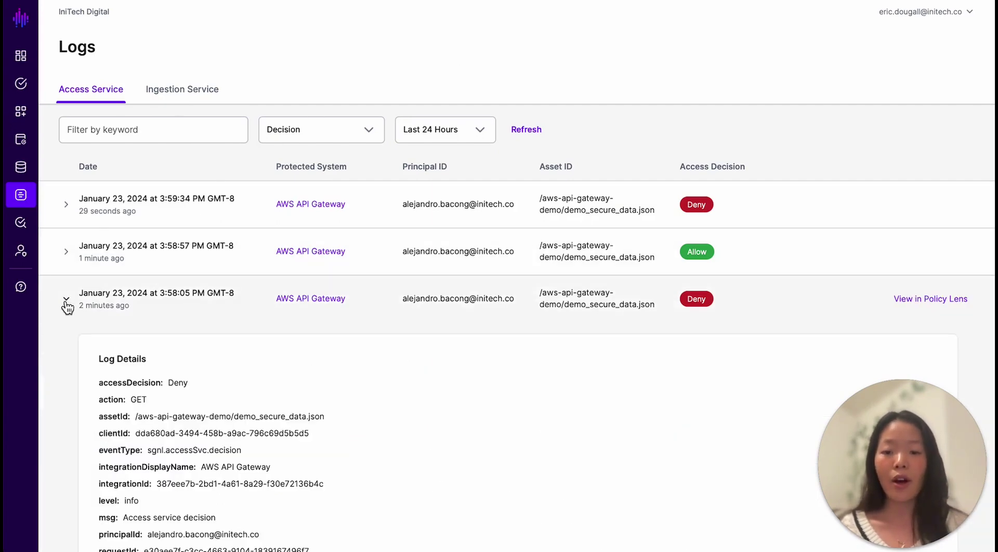
click(66, 302)
click(66, 257)
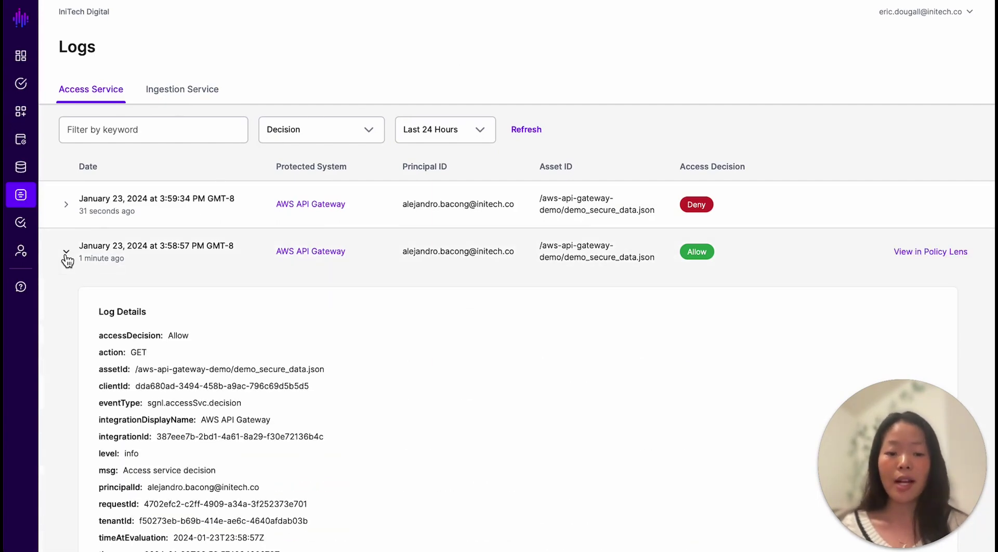
click(67, 256)
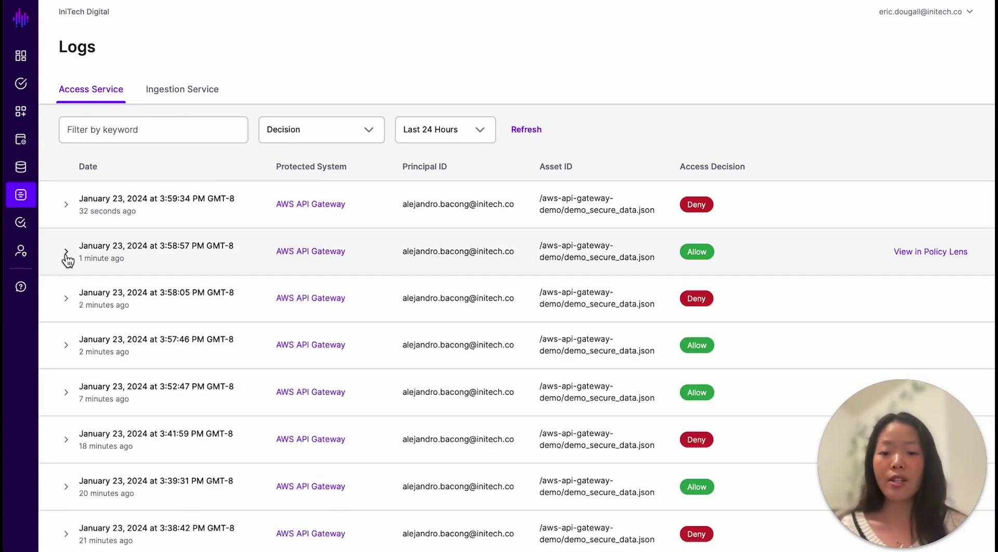
click(69, 208)
click(68, 208)
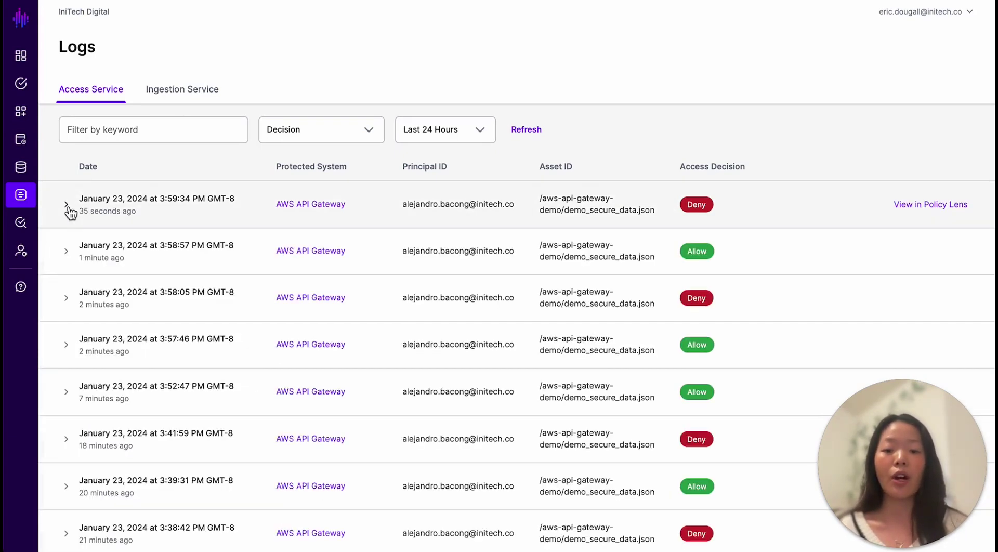